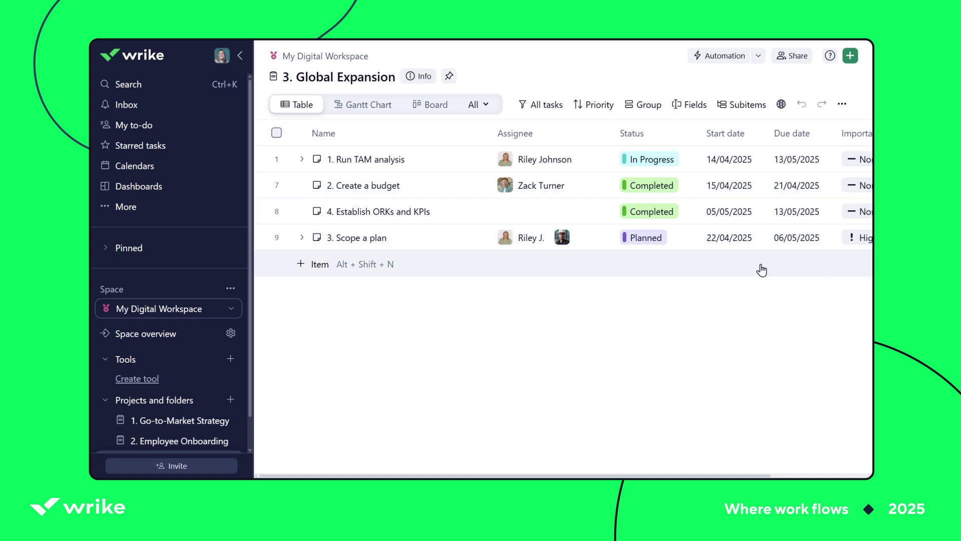
# Switch to the Personal space, open the Meetings folder, and expand the 1:1 group
pyautogui.click(236, 313)
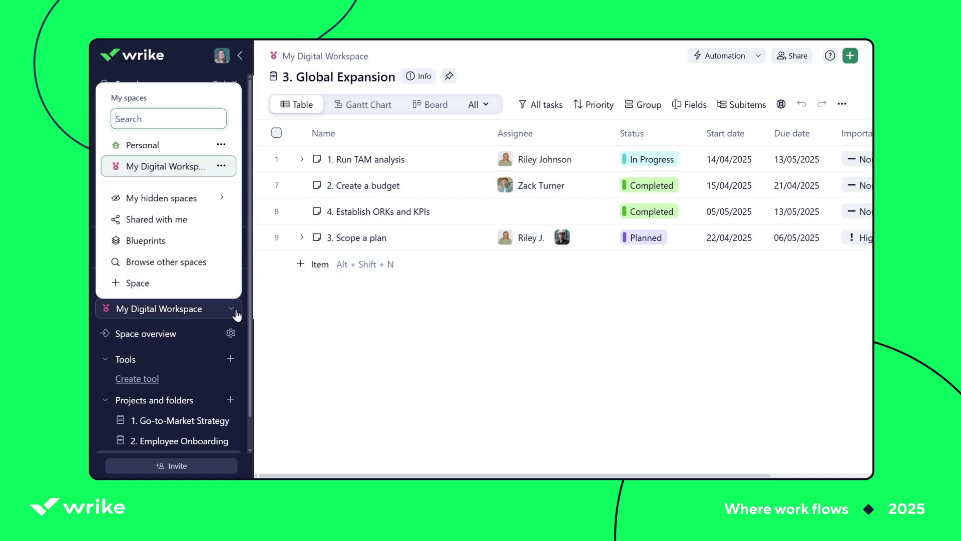
pyautogui.click(144, 145)
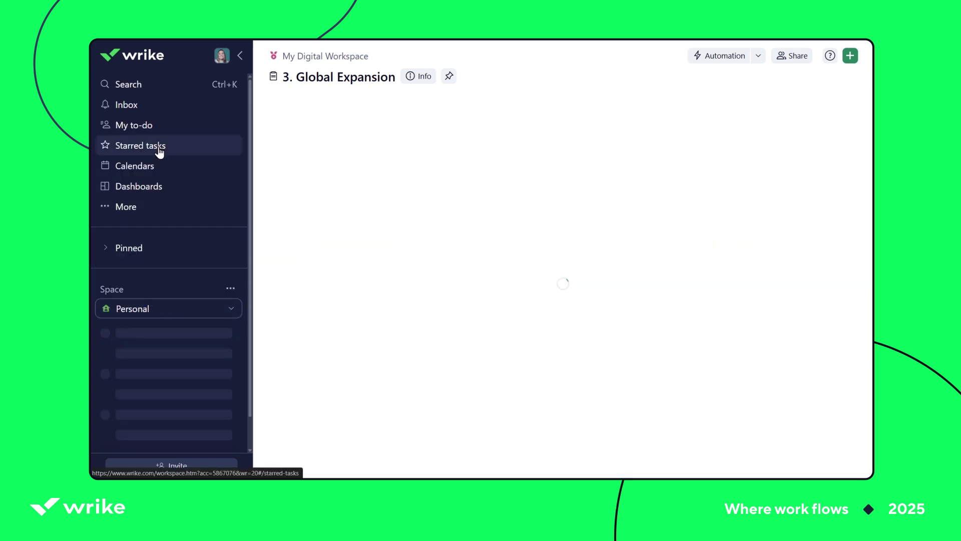
pyautogui.scroll(-5, 191, 382)
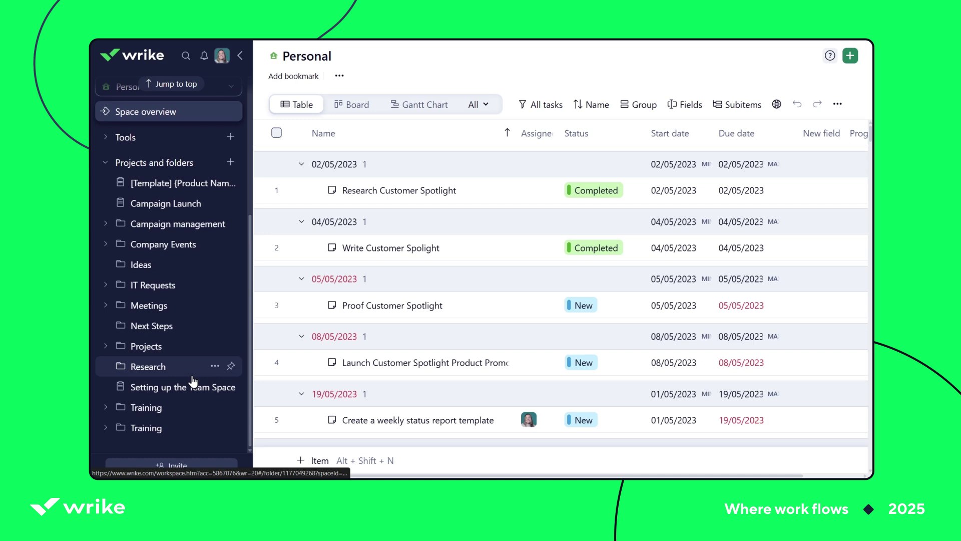
pyautogui.click(146, 306)
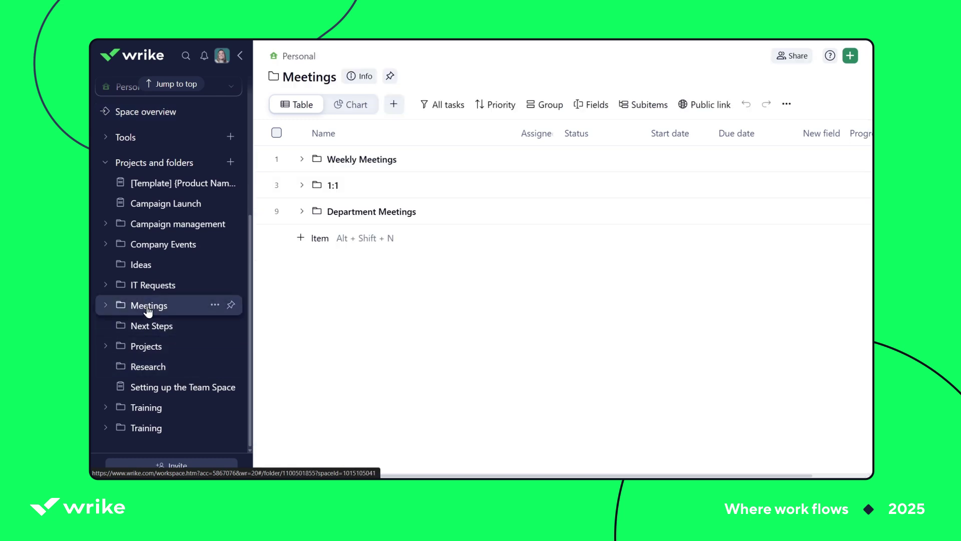
pyautogui.click(300, 185)
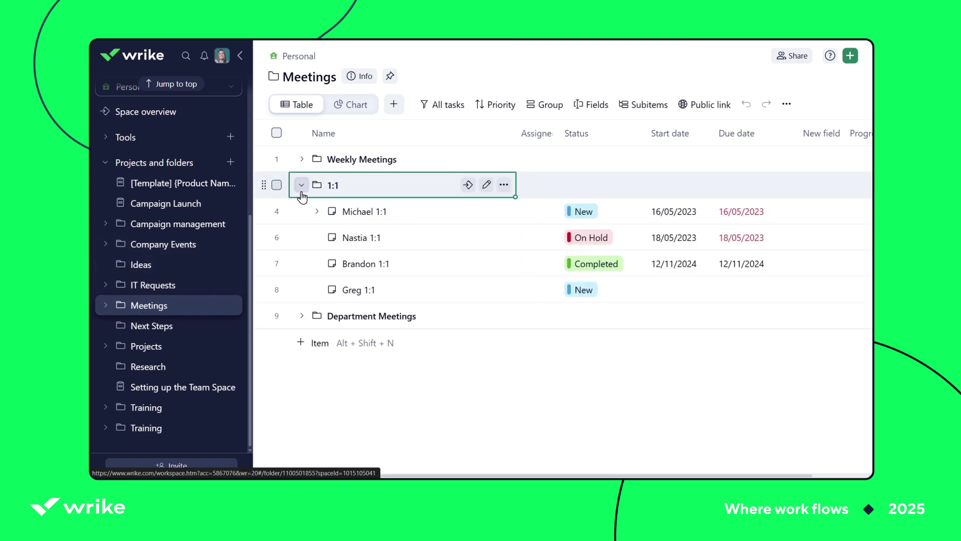
# Open the partner's 1:1 meeting task in full-screen view
pyautogui.click(352, 291)
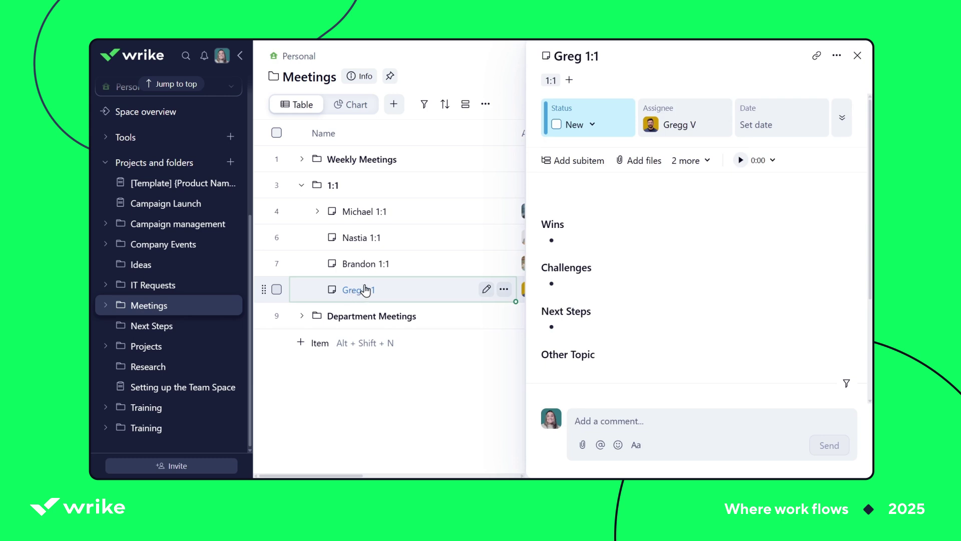
pyautogui.click(837, 57)
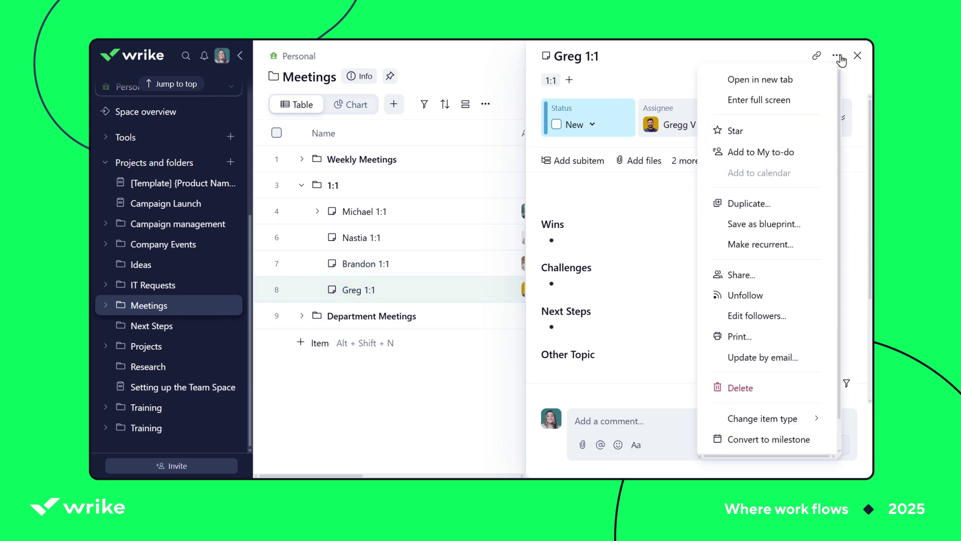
pyautogui.click(778, 100)
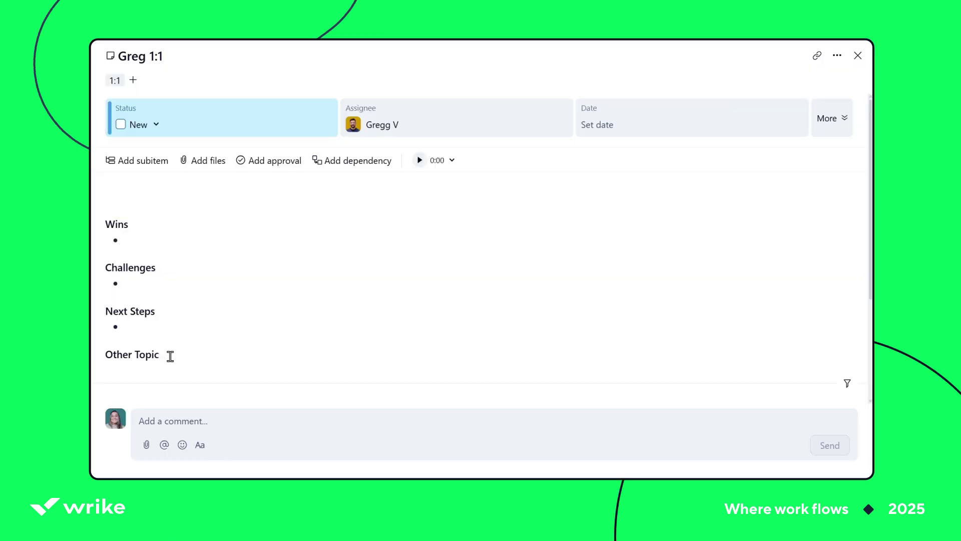
# Copy the 3. Global Expansion project link from My Digital Workspace and paste it under Other Topic
pyautogui.click(859, 56)
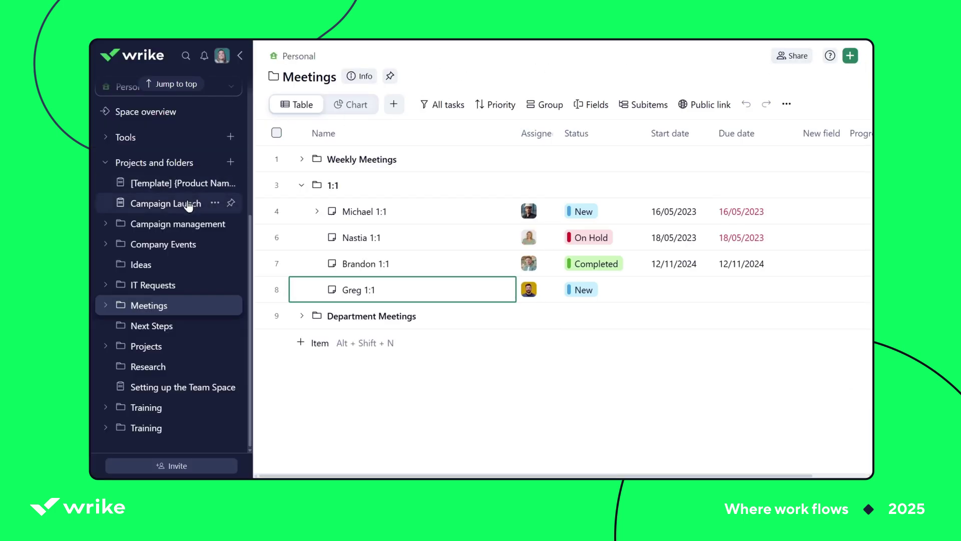
pyautogui.scroll(5, 189, 203)
pyautogui.click(161, 314)
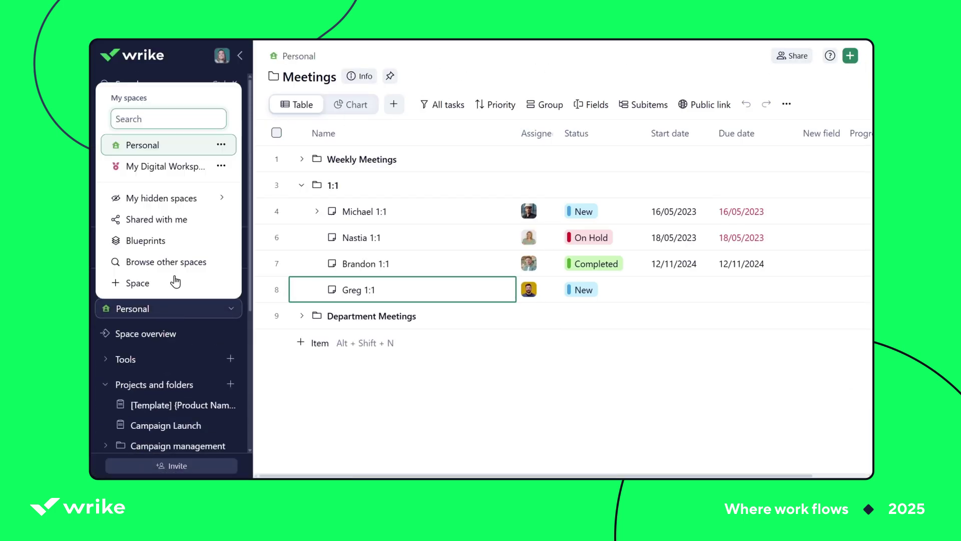
pyautogui.click(165, 167)
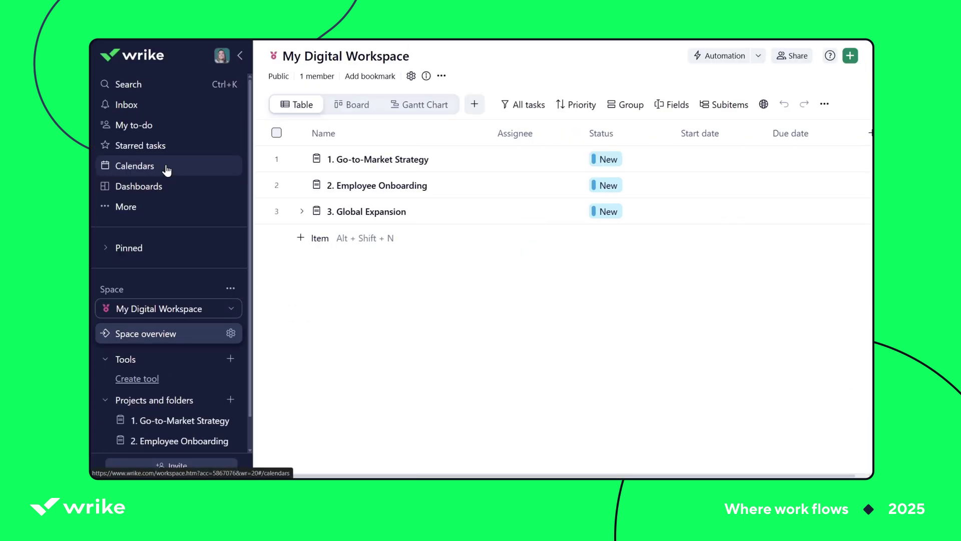
pyautogui.click(346, 215)
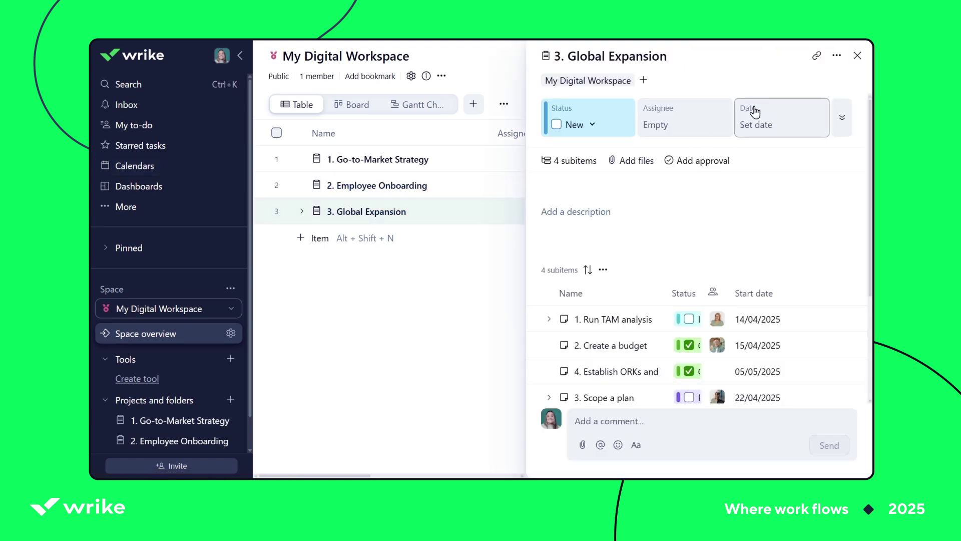
pyautogui.click(817, 55)
pyautogui.click(808, 99)
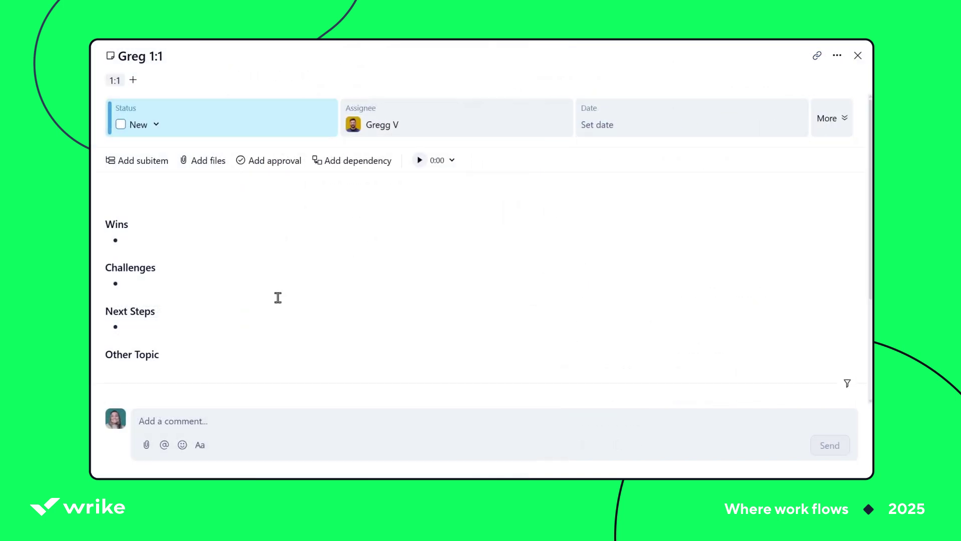
pyautogui.click(163, 356)
pyautogui.hotkey('ctrl', 'v')
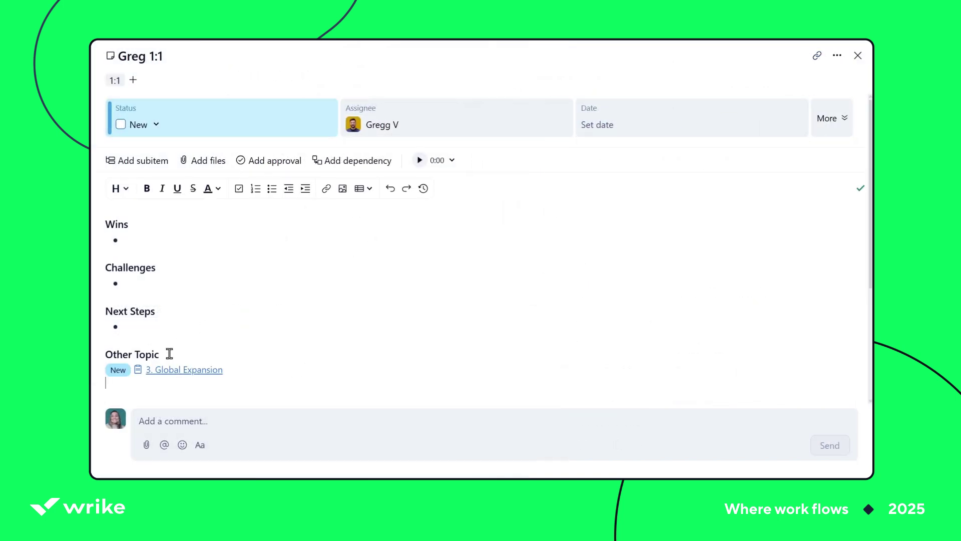
pyautogui.click(194, 421)
pyautogui.write('@Greg')
pyautogui.press('Return')
pyautogui.write(", let's rev")
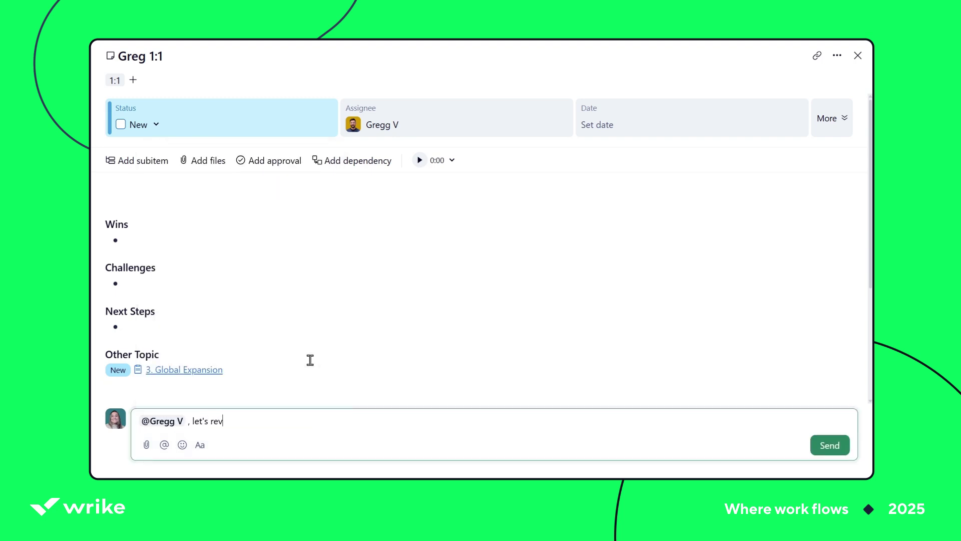
pyautogui.write('iew this project next time. Take a look beforehand so w')
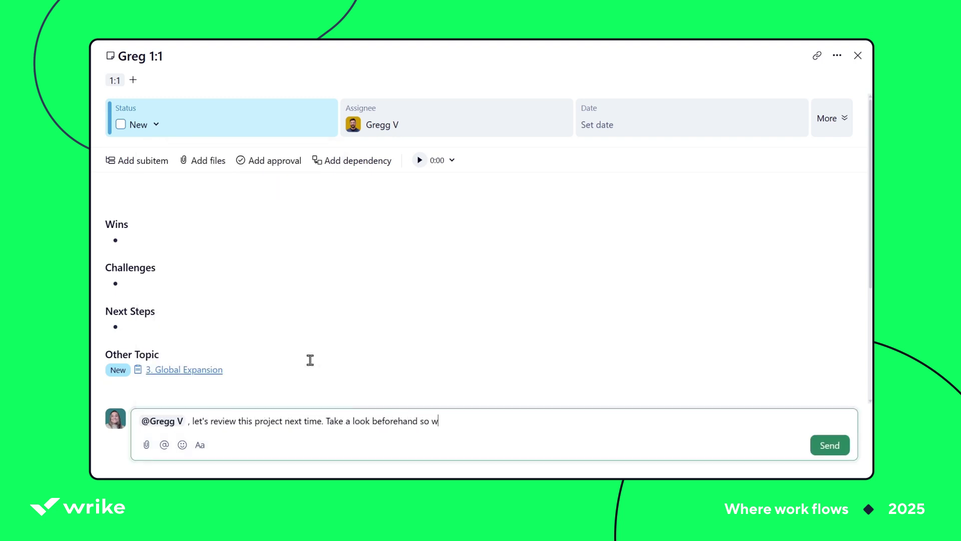
pyautogui.write('e can go straight into feedback!')
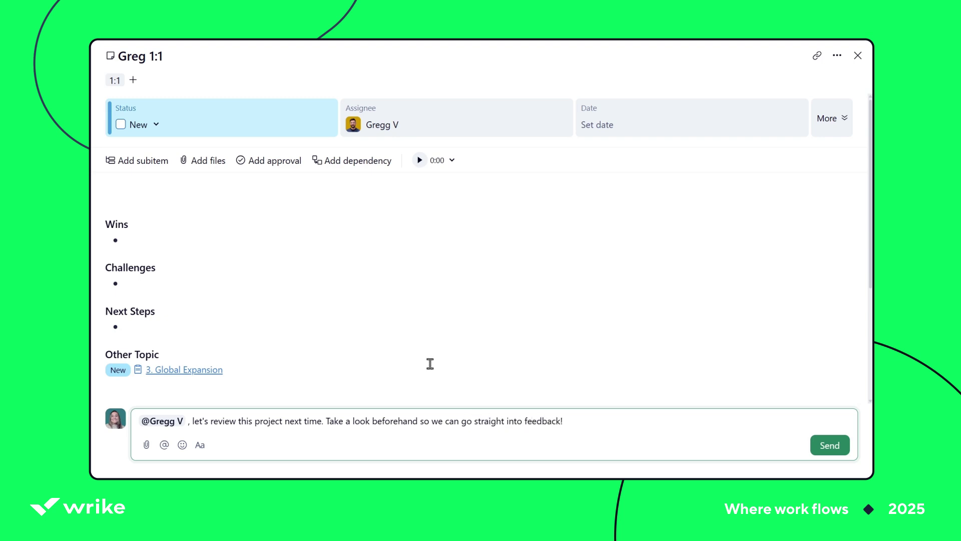
pyautogui.click(829, 443)
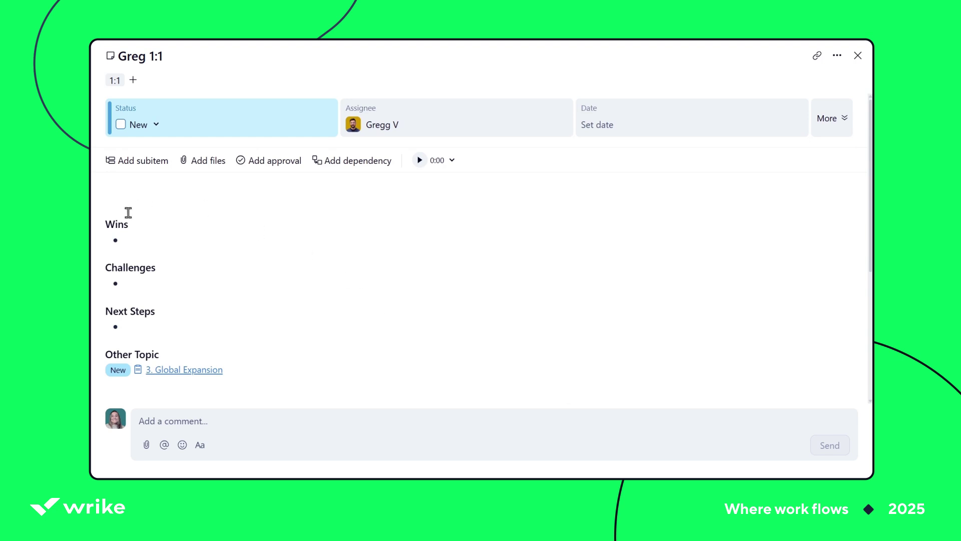
# Add the date 03.07.2025 on a new line above the Wins heading
pyautogui.click(108, 225)
pyautogui.press('Return')
pyautogui.press('Up')
pyautogui.write('03.07.2025')
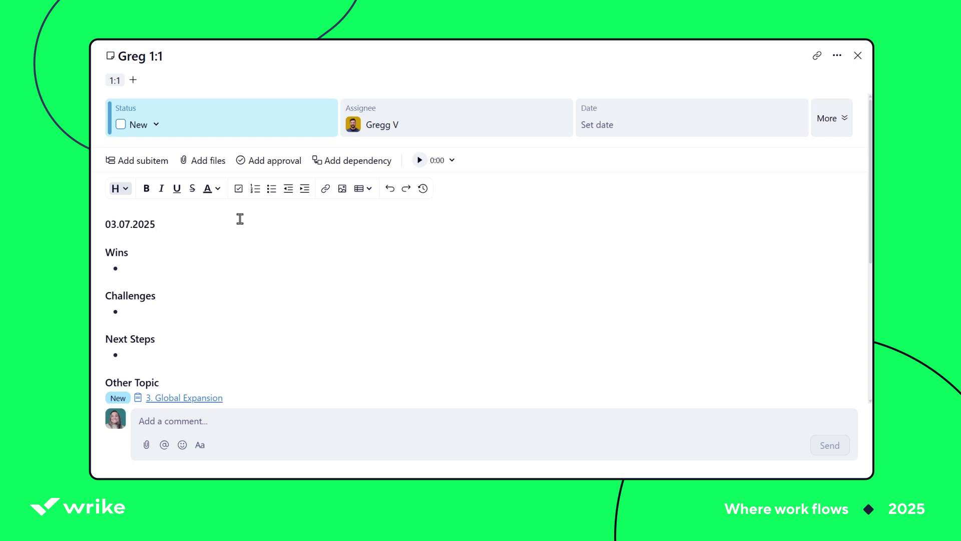
# Create a subitem named 03.07.2025 under the task
pyautogui.click(150, 158)
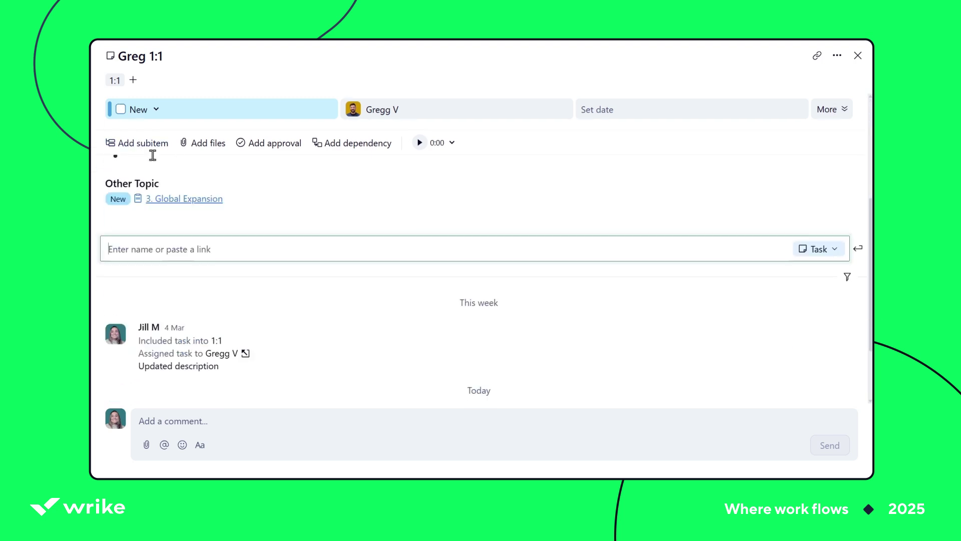
pyautogui.write('03.07.')
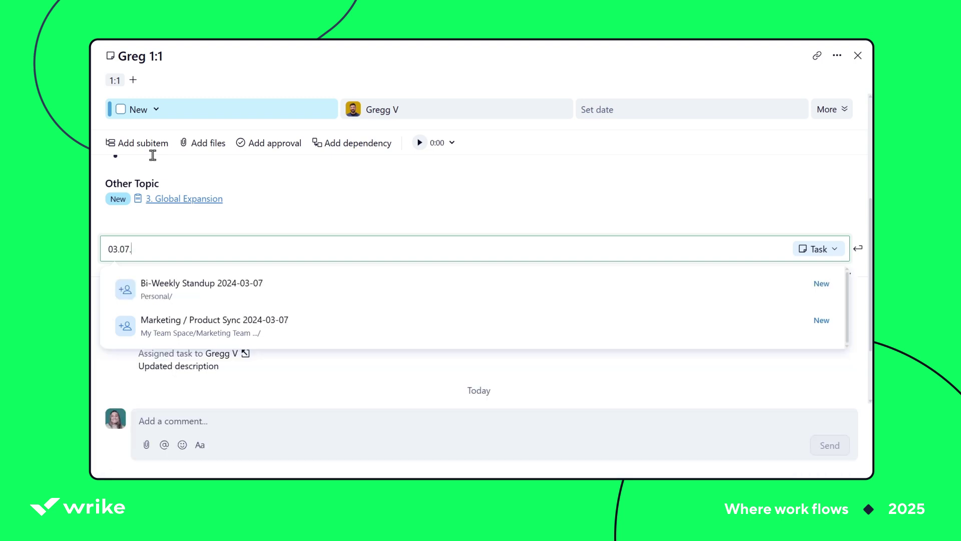
pyautogui.write('2025')
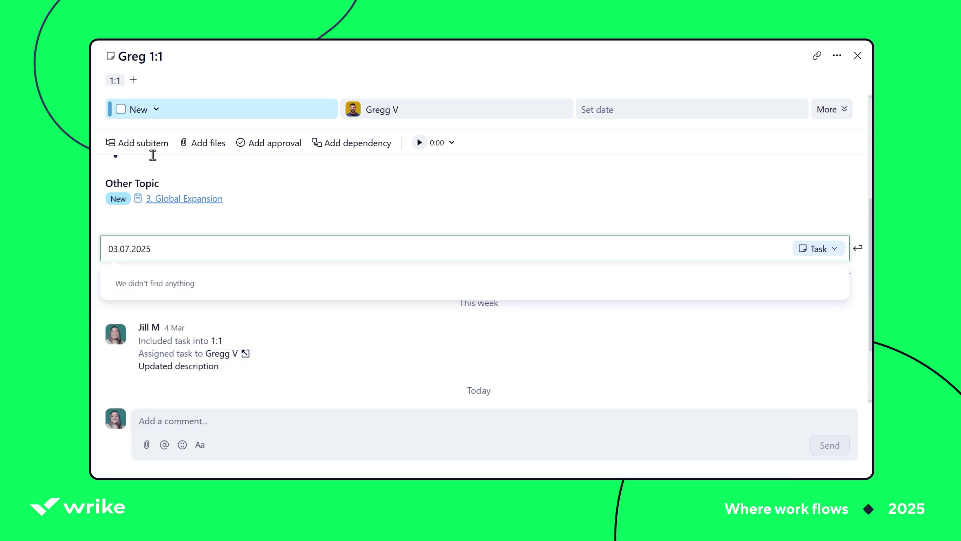
pyautogui.press('Return')
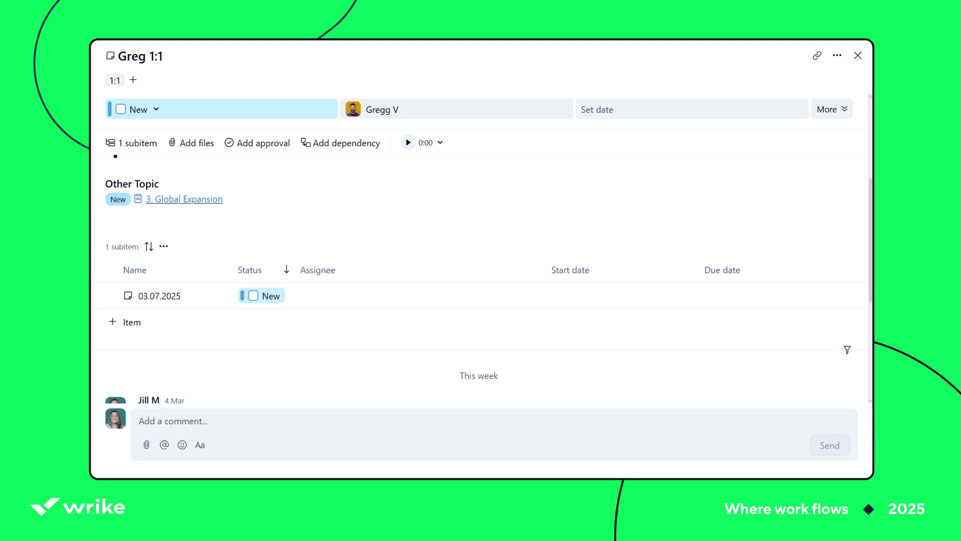
# Make the Global Expansion line a checklist item and exit full screen to show the Meetings table
pyautogui.scroll(5, 667, 260)
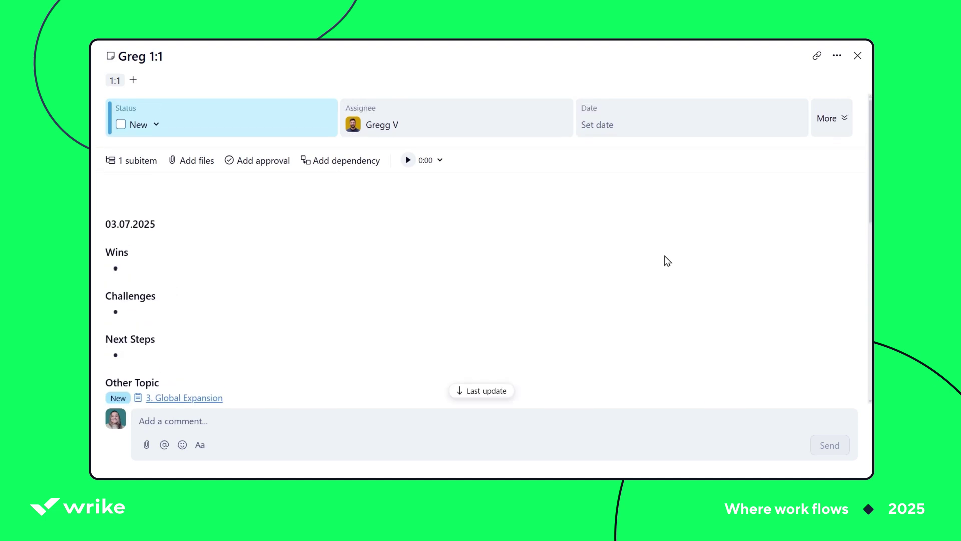
pyautogui.scroll(-2, 668, 261)
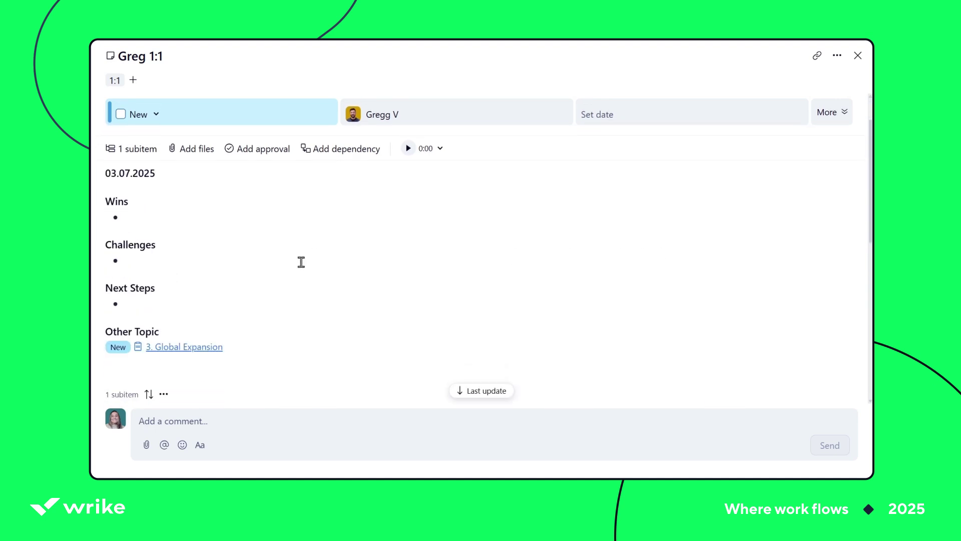
pyautogui.click(108, 340)
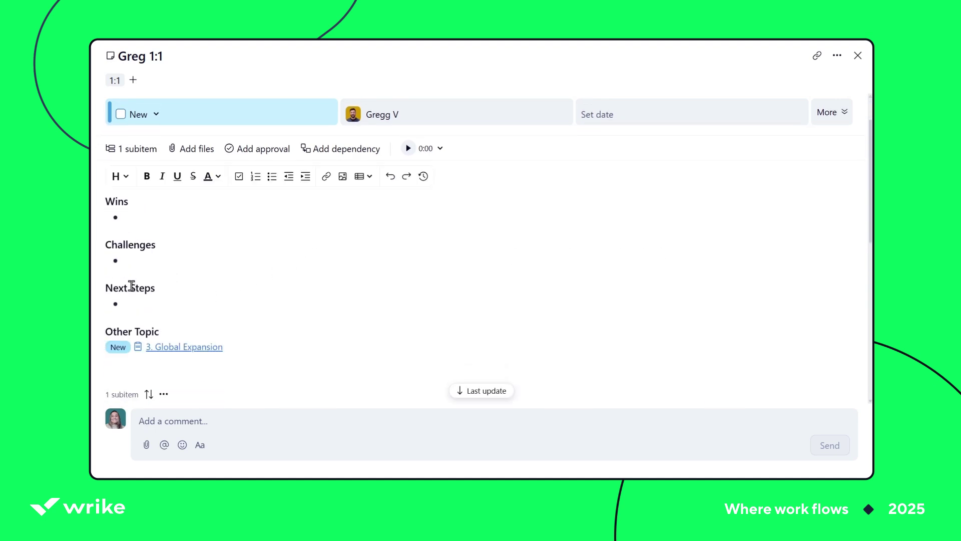
pyautogui.click(238, 177)
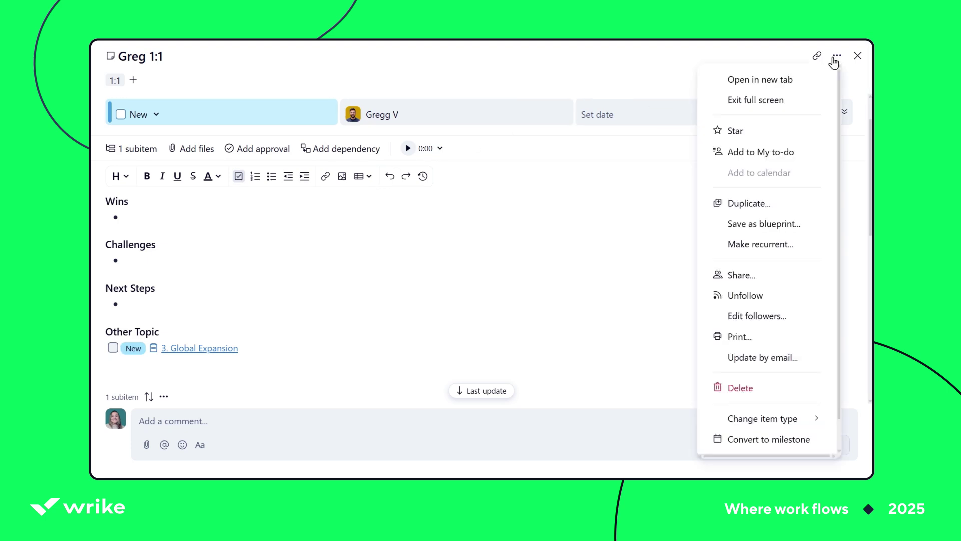
pyautogui.click(747, 104)
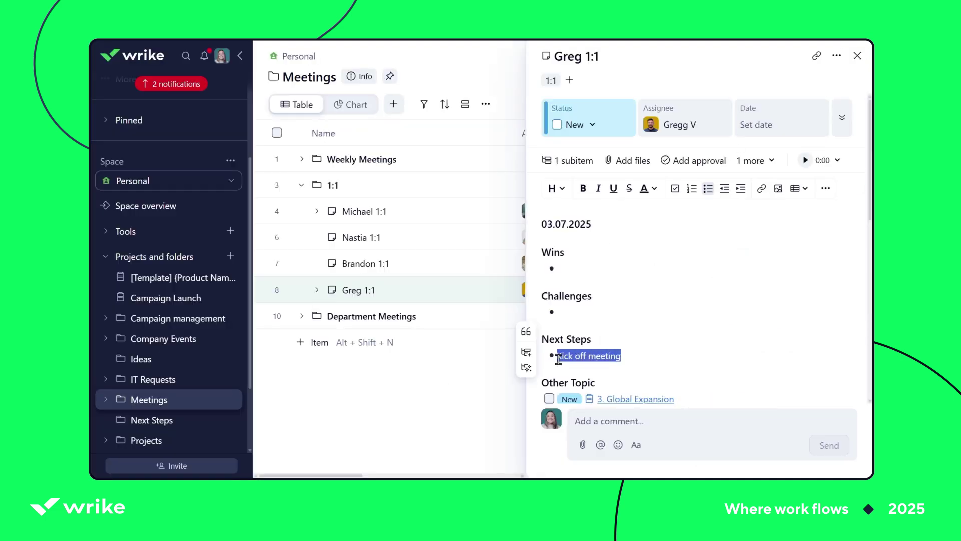
# Convert Kick off meeting to a subitem, assign it to two people, and tag it with 3. Global Expansion
pyautogui.click(526, 355)
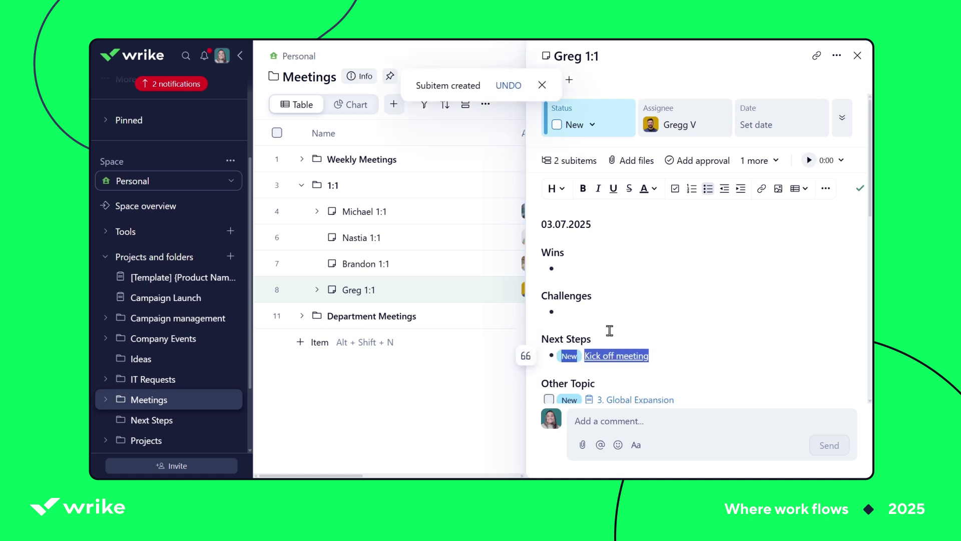
pyautogui.click(617, 355)
pyautogui.click(691, 139)
pyautogui.click(682, 174)
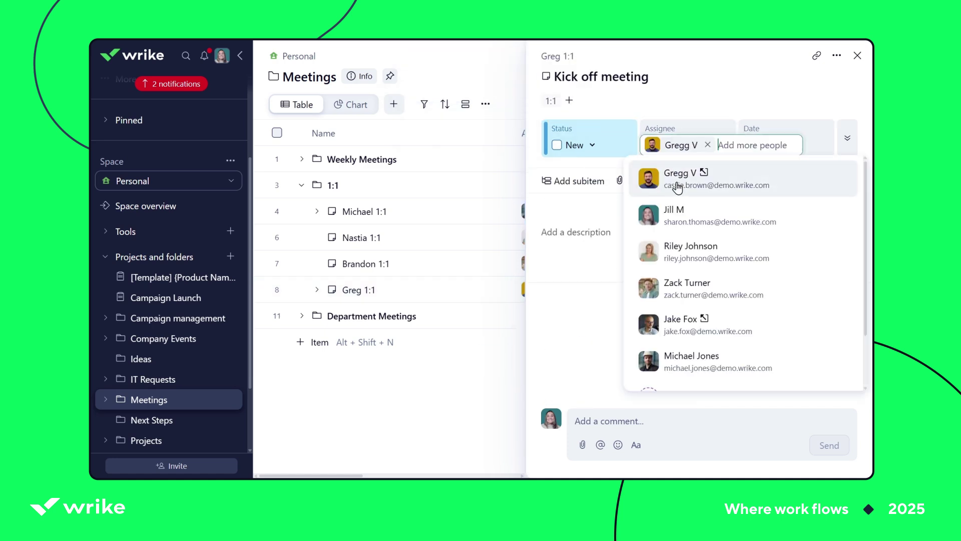
pyautogui.click(679, 186)
pyautogui.click(577, 272)
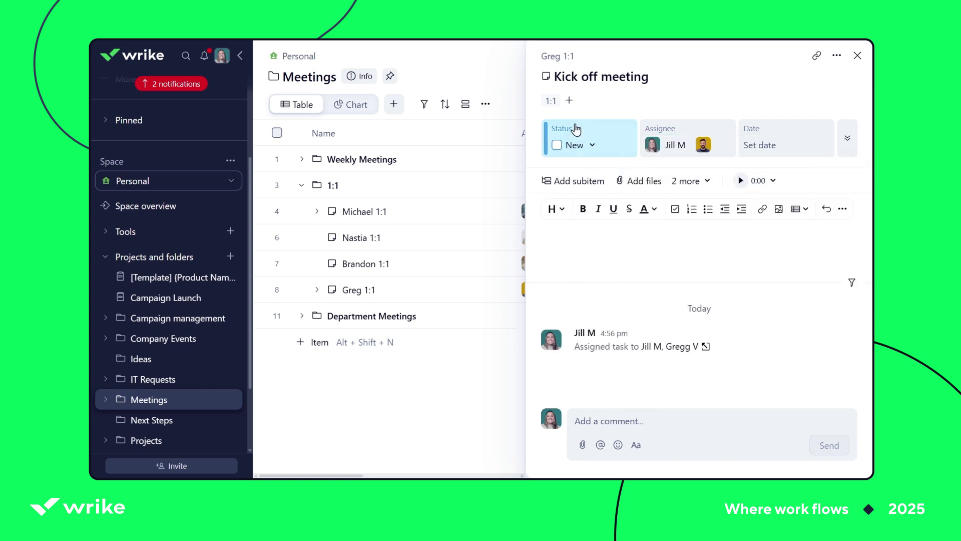
pyautogui.click(570, 101)
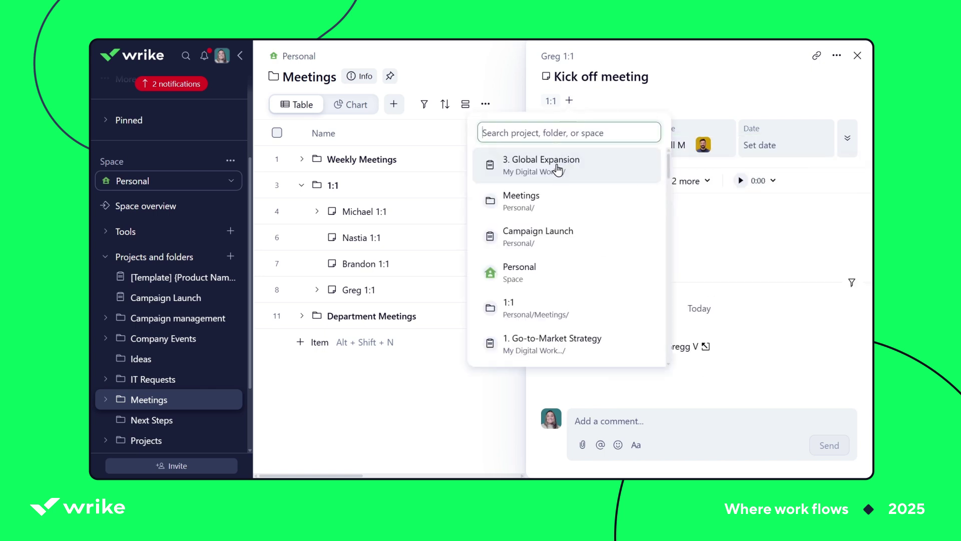
pyautogui.click(558, 170)
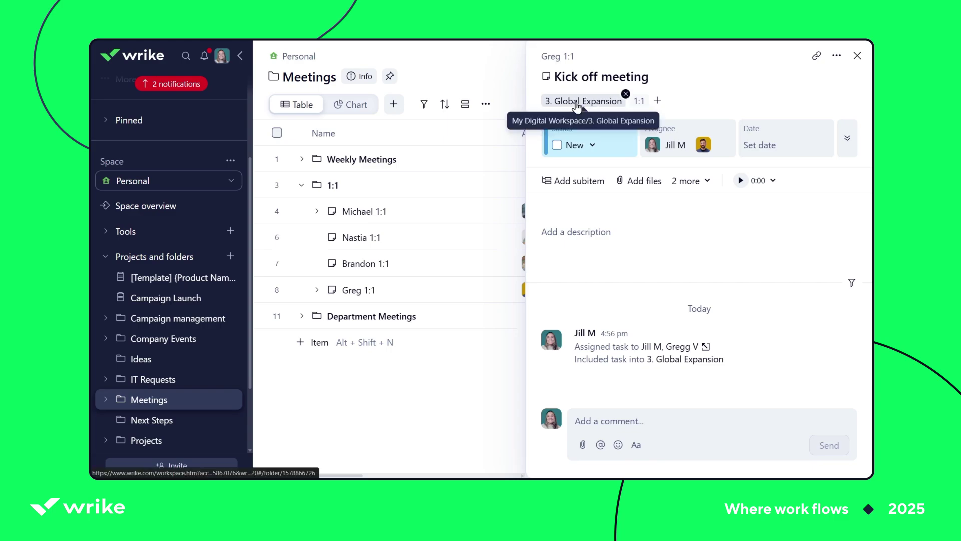